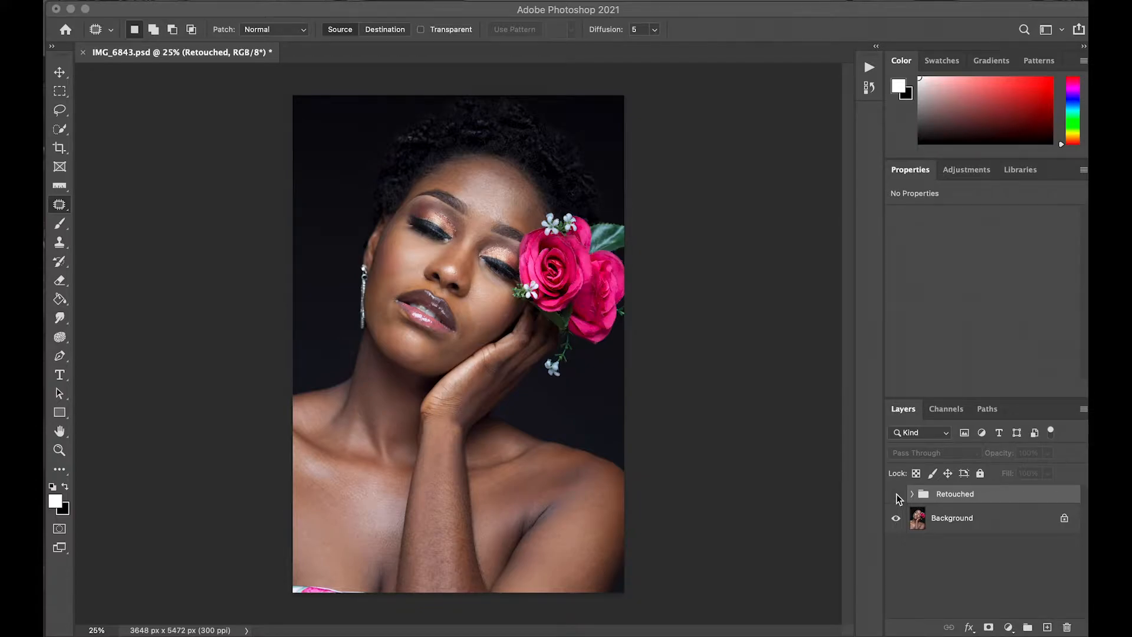
Compare the portrait before and after by toggling the Retouched group's visibility, leaving the group hidden
click(896, 494)
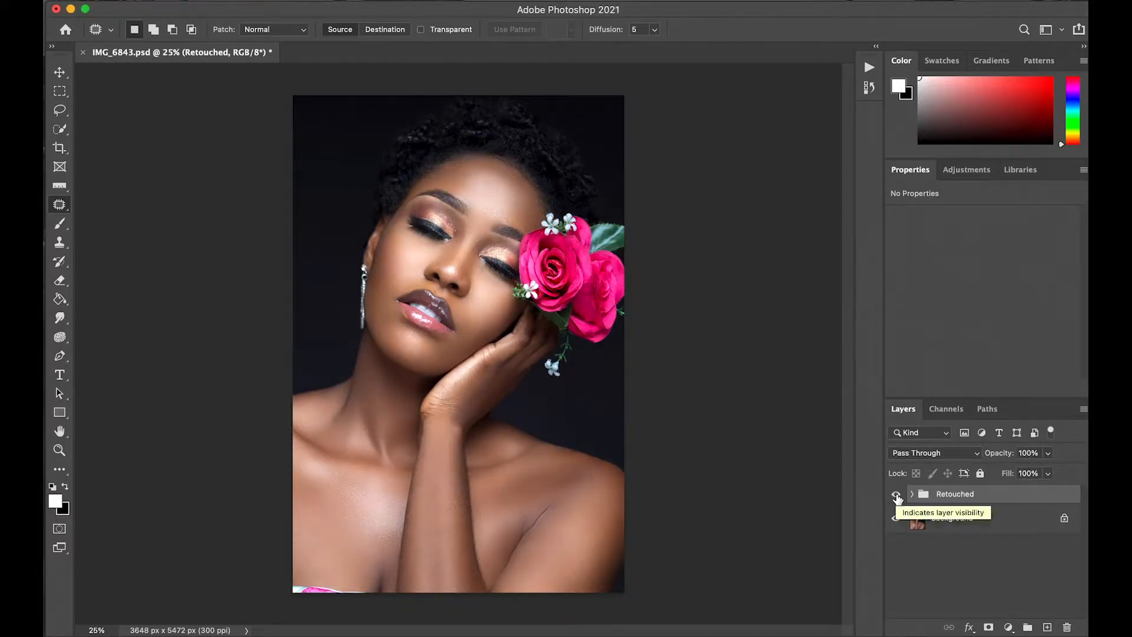
click(896, 495)
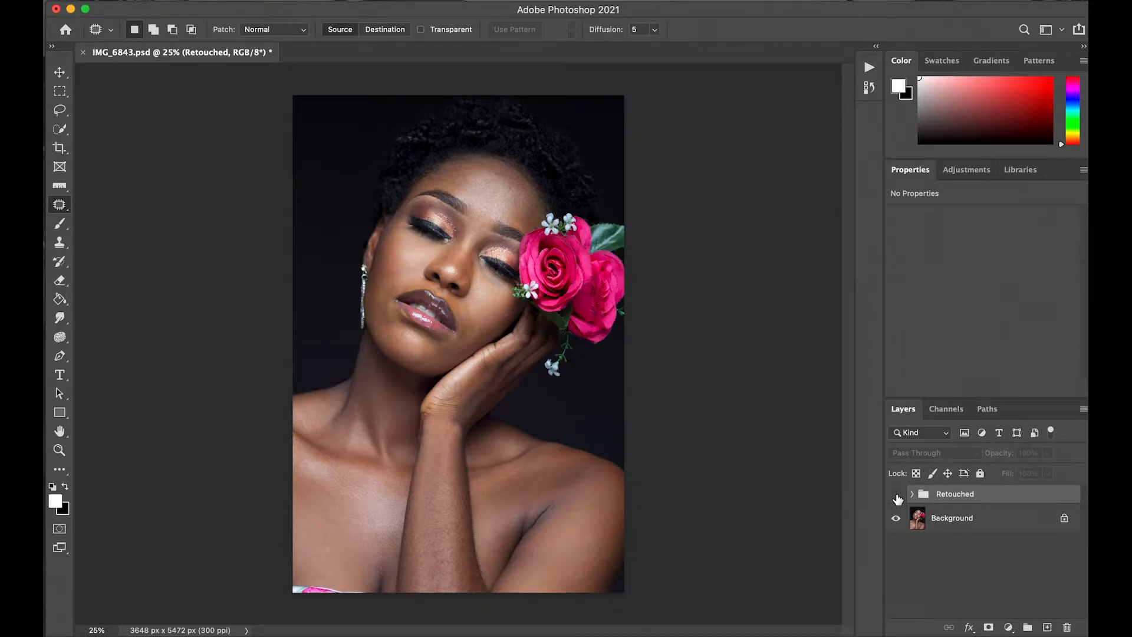
click(895, 495)
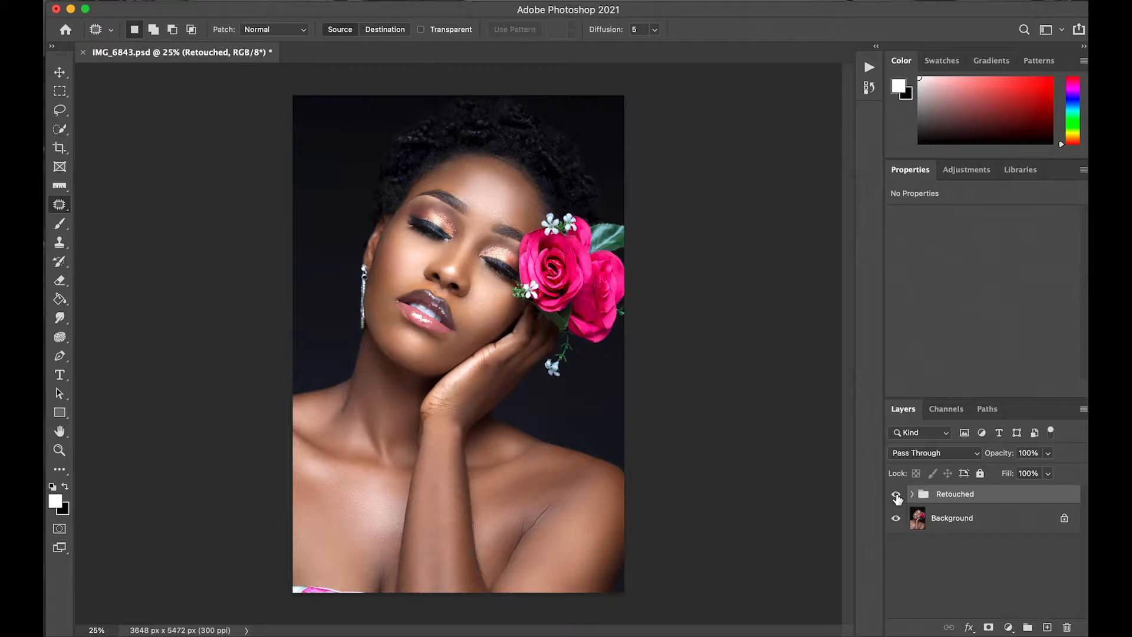
click(896, 495)
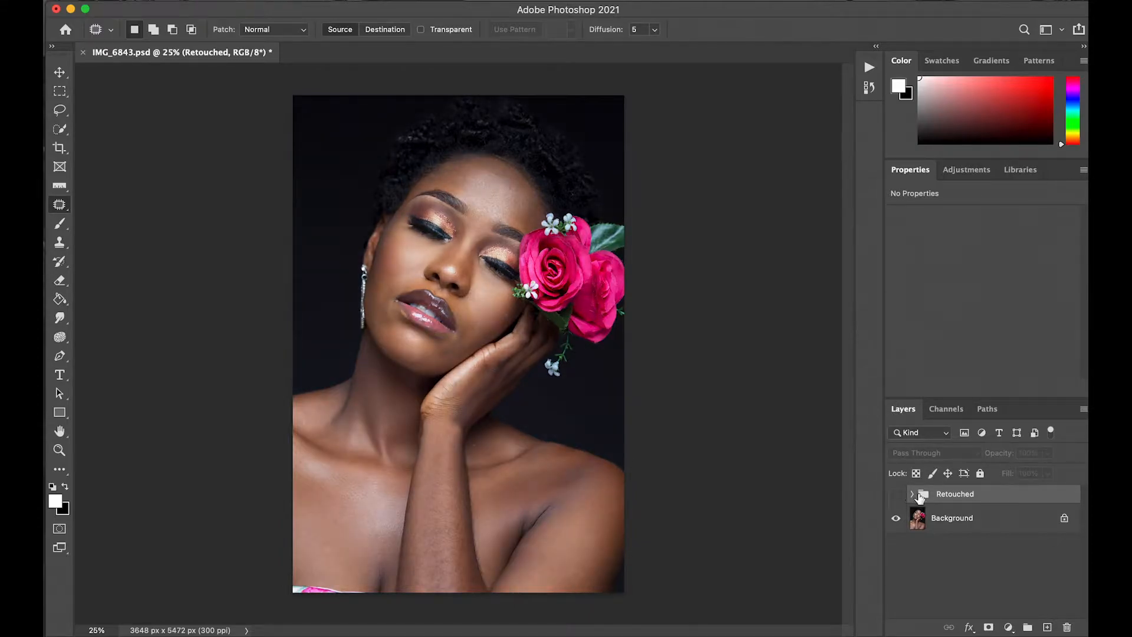
Expand the Retouched group and turn on Layer 1 and the Blemishes layer, toggling Blemishes to compare its effect
click(912, 494)
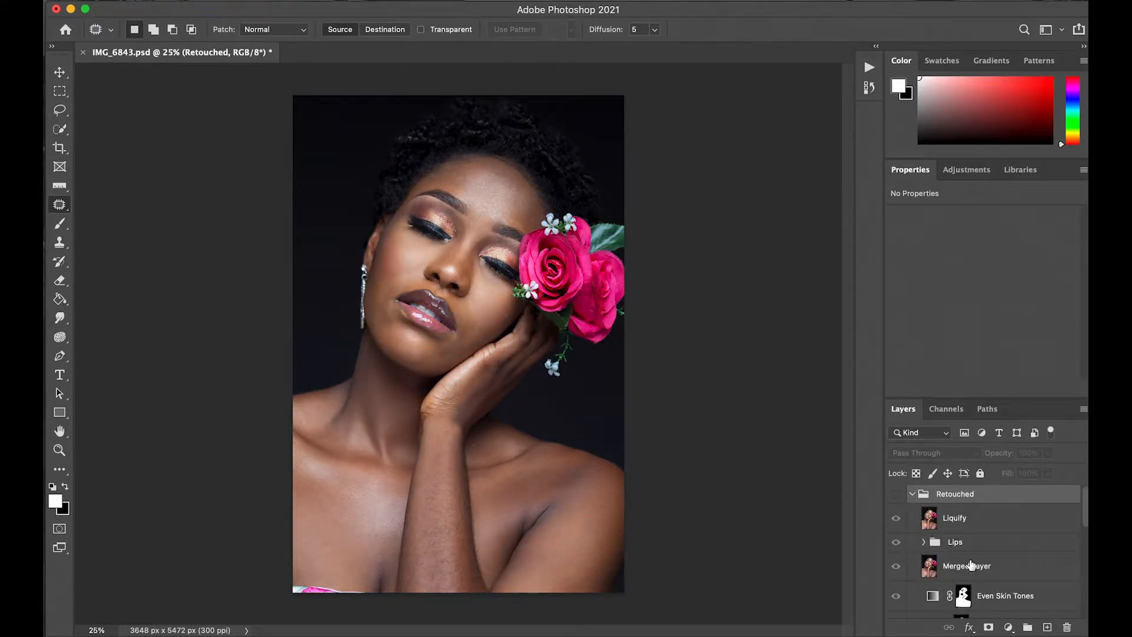
scroll(972, 566, down, 5)
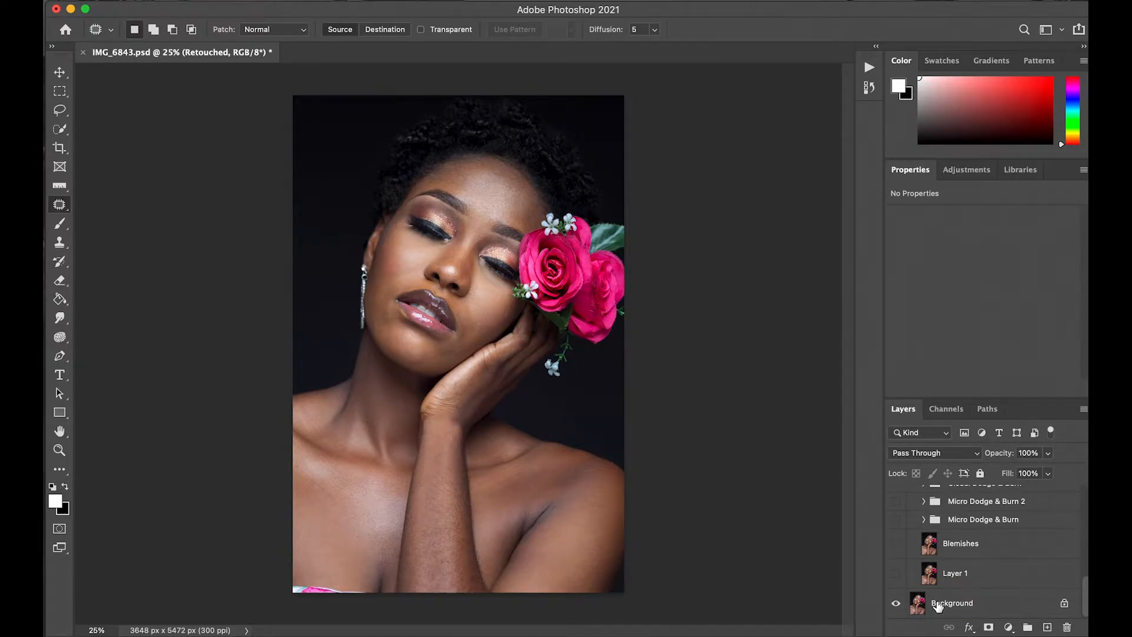
click(895, 573)
click(900, 548)
click(899, 548)
click(900, 548)
click(899, 548)
click(900, 549)
Turn on the Micro Dodge & Burn group, toggling its visibility several times to compare the skin before and after
scroll(955, 545, up, 3)
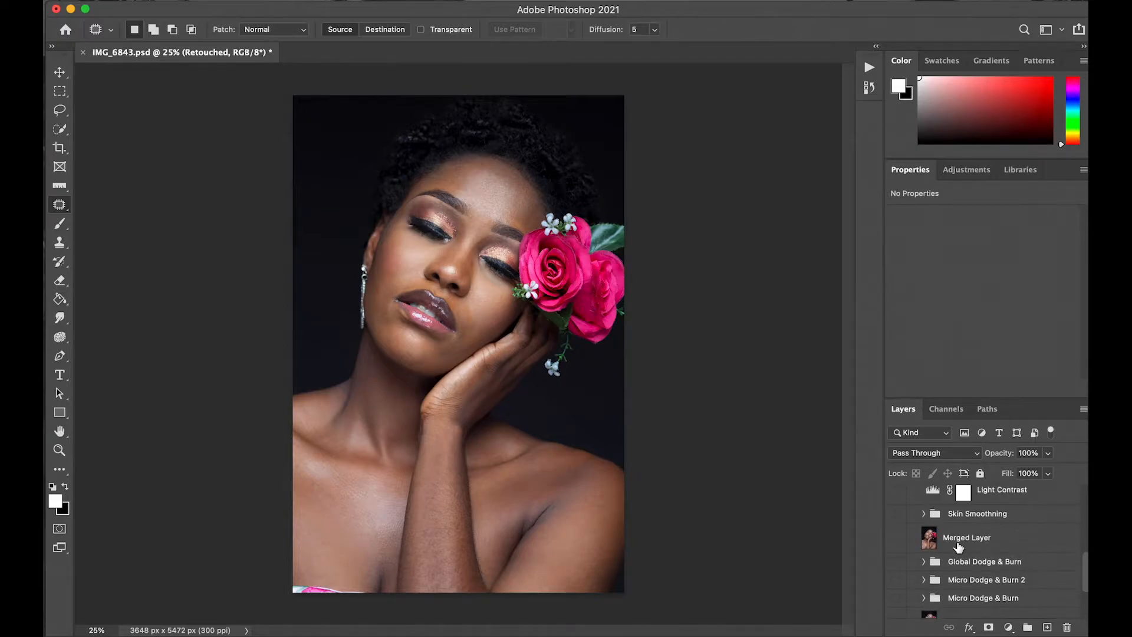
scroll(958, 547, down, 2)
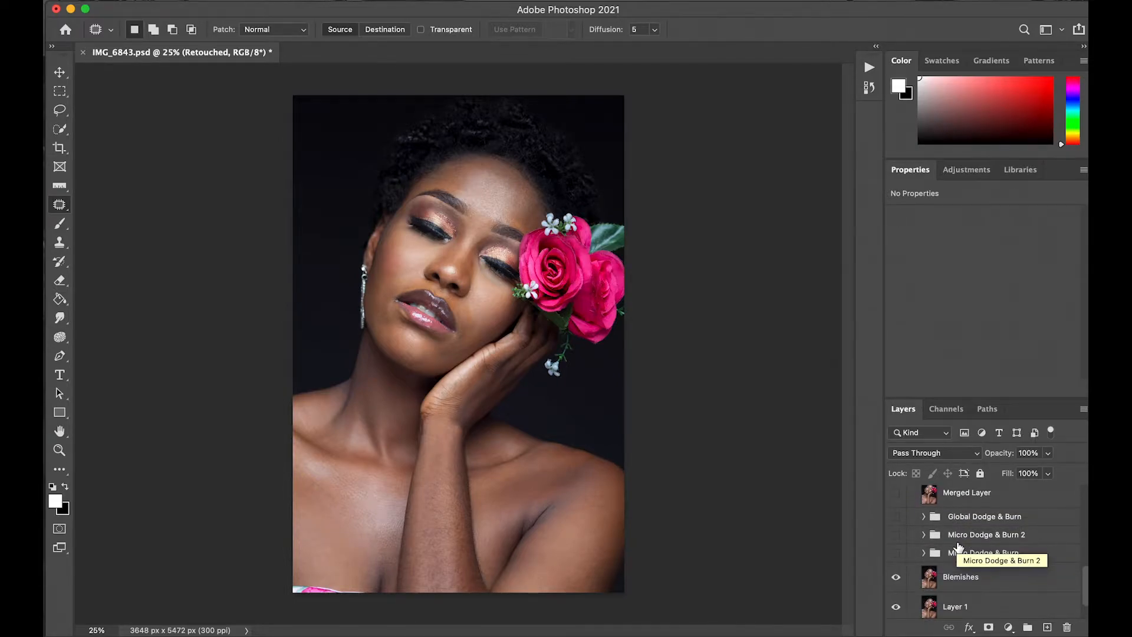
click(895, 555)
click(895, 555)
click(896, 555)
click(896, 554)
click(896, 555)
click(896, 555)
click(896, 555)
Turn on the Micro Dodge & Burn 2 group, switching it off and on to compare its effect
click(896, 536)
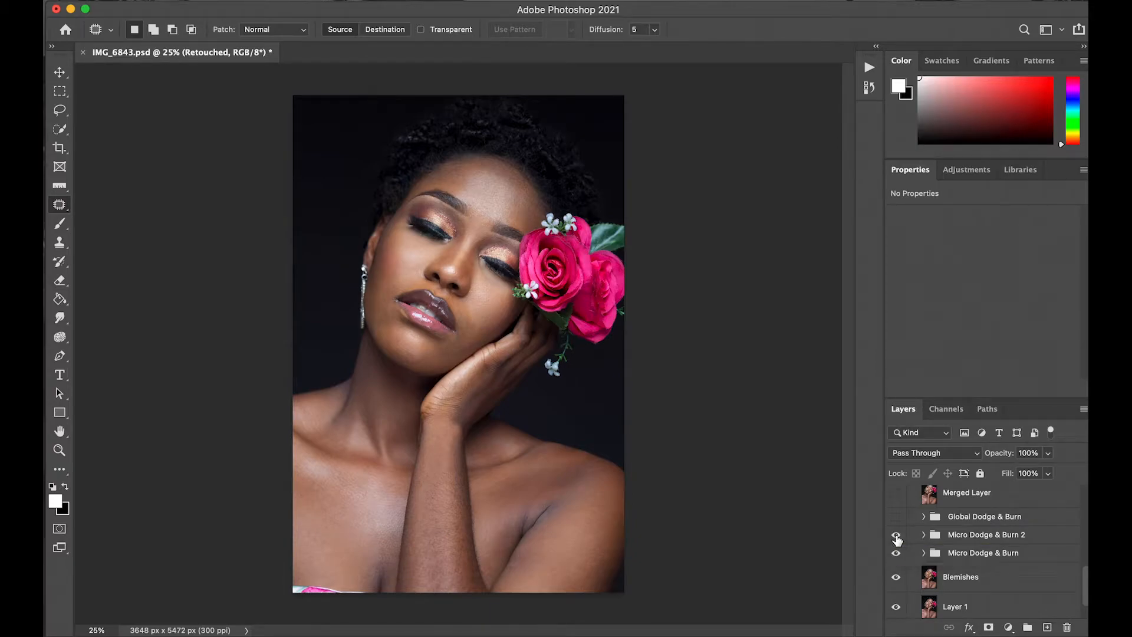
click(896, 536)
click(896, 535)
click(896, 536)
click(896, 535)
click(896, 537)
click(896, 535)
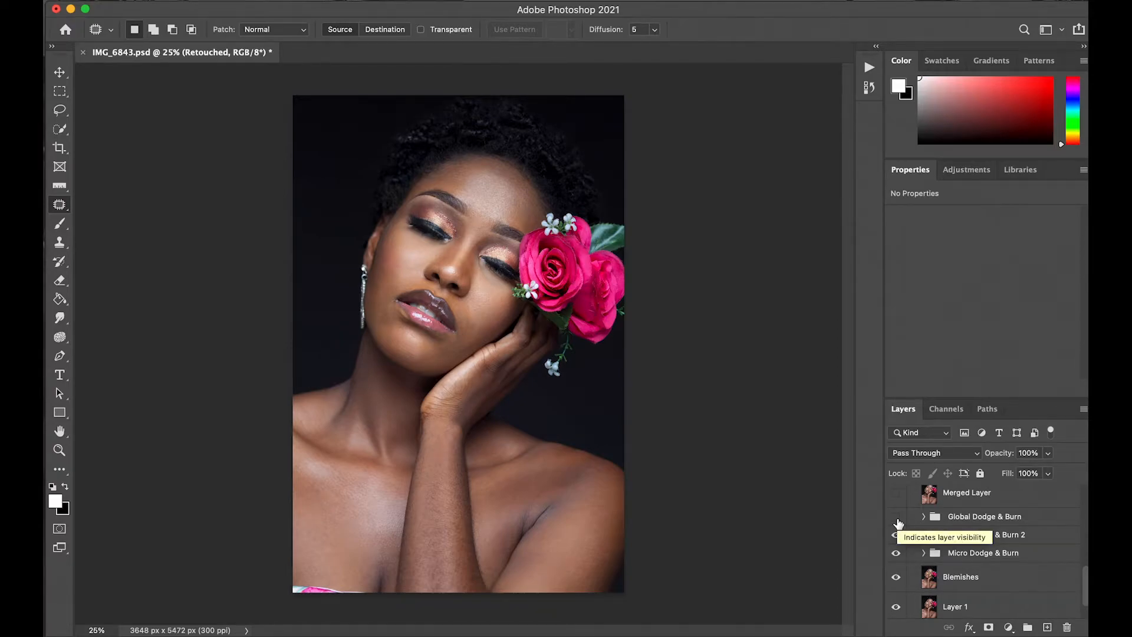
Turn on the Global Dodge & Burn group, toggling its visibility to compare the highlights and shadows
click(898, 520)
click(897, 519)
click(896, 519)
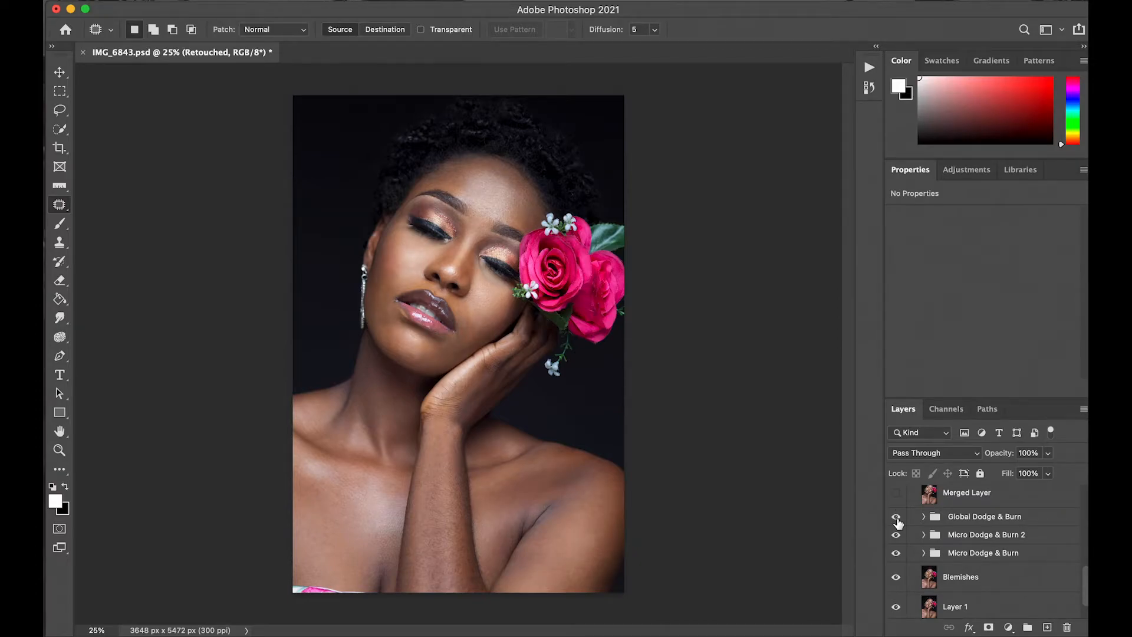
click(896, 519)
click(897, 519)
click(896, 518)
click(897, 519)
Turn on the Merged Layer above Global Dodge & Burn and the Skin Smoothning group, toggling the group to compare
scroll(964, 529, up, 2)
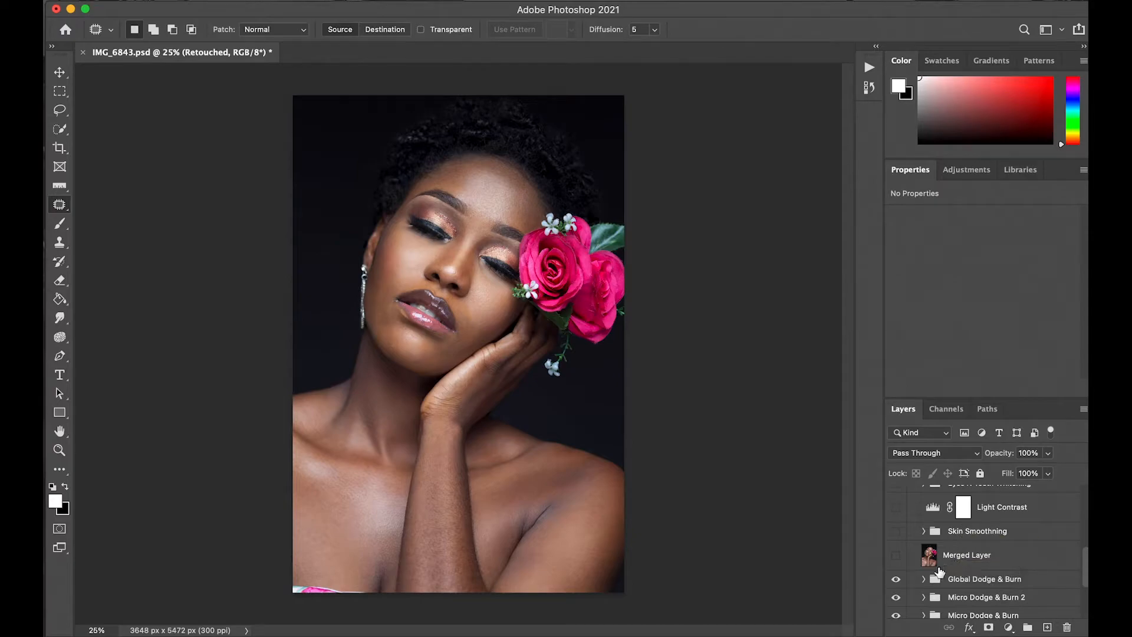
click(896, 556)
click(896, 534)
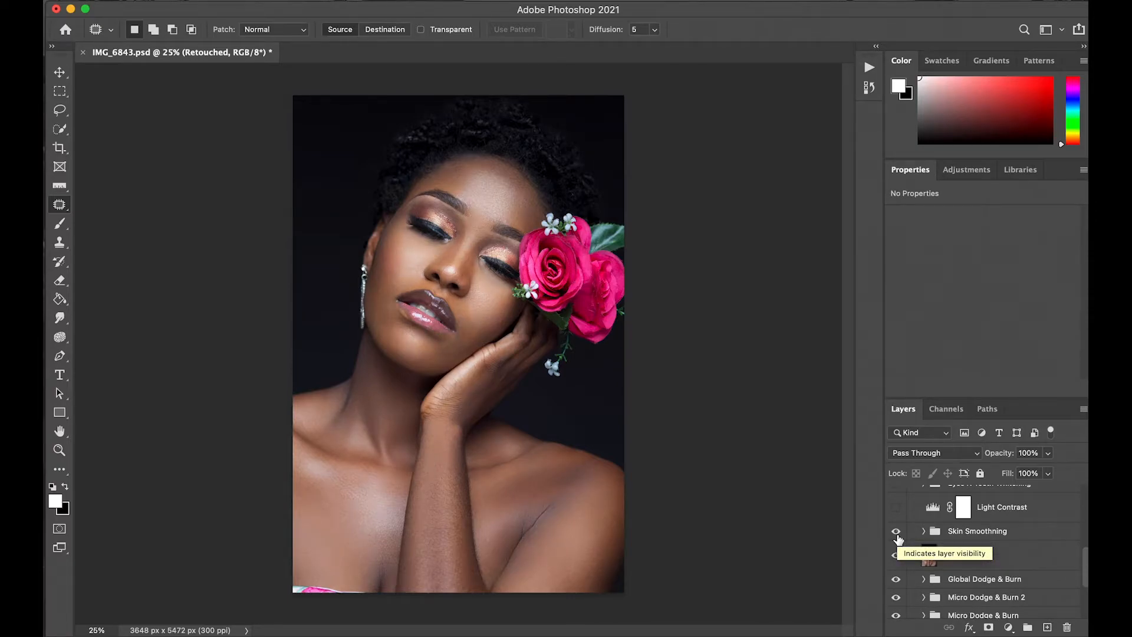
click(896, 533)
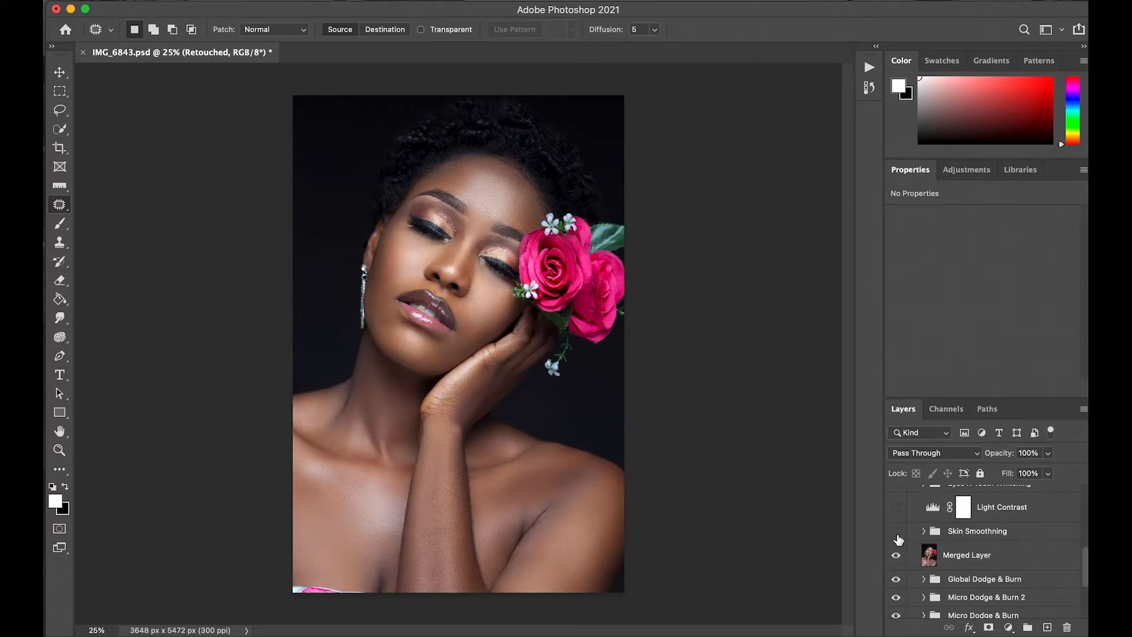
click(896, 532)
Turn on the Light Contrast adjustment layer, toggling its visibility to compare the image with and without it
scroll(918, 549, up, 2)
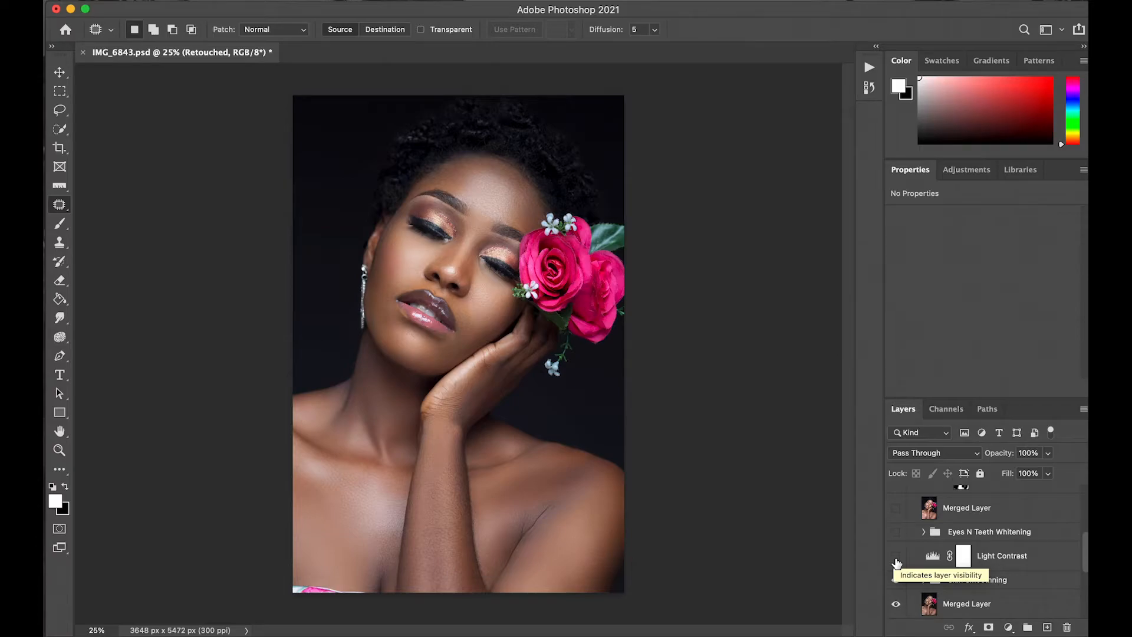
click(895, 557)
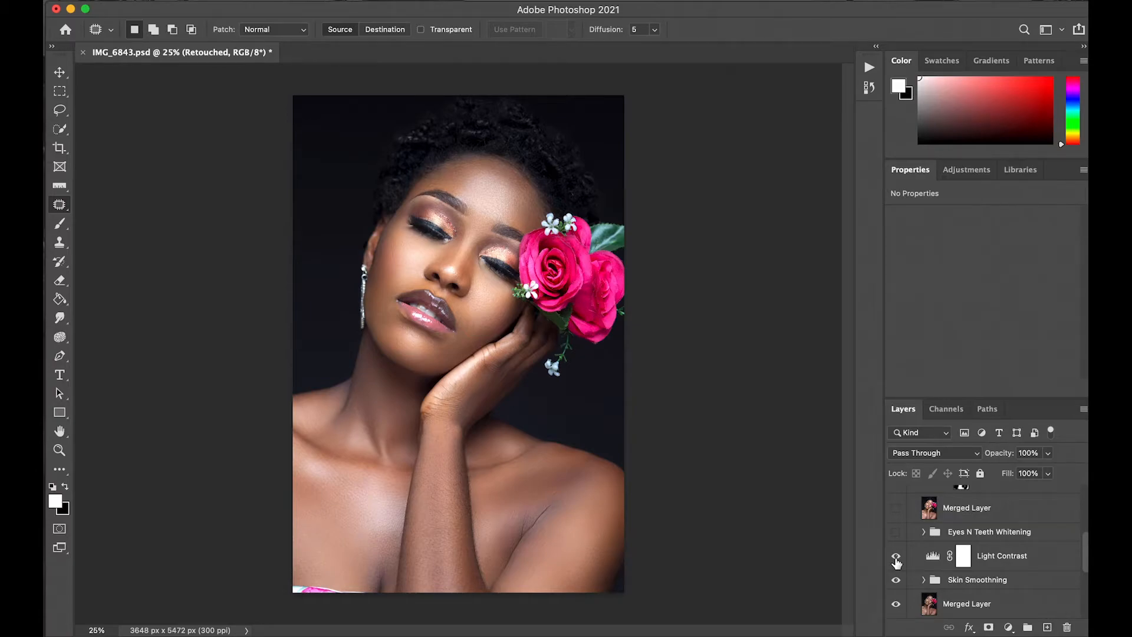
click(895, 557)
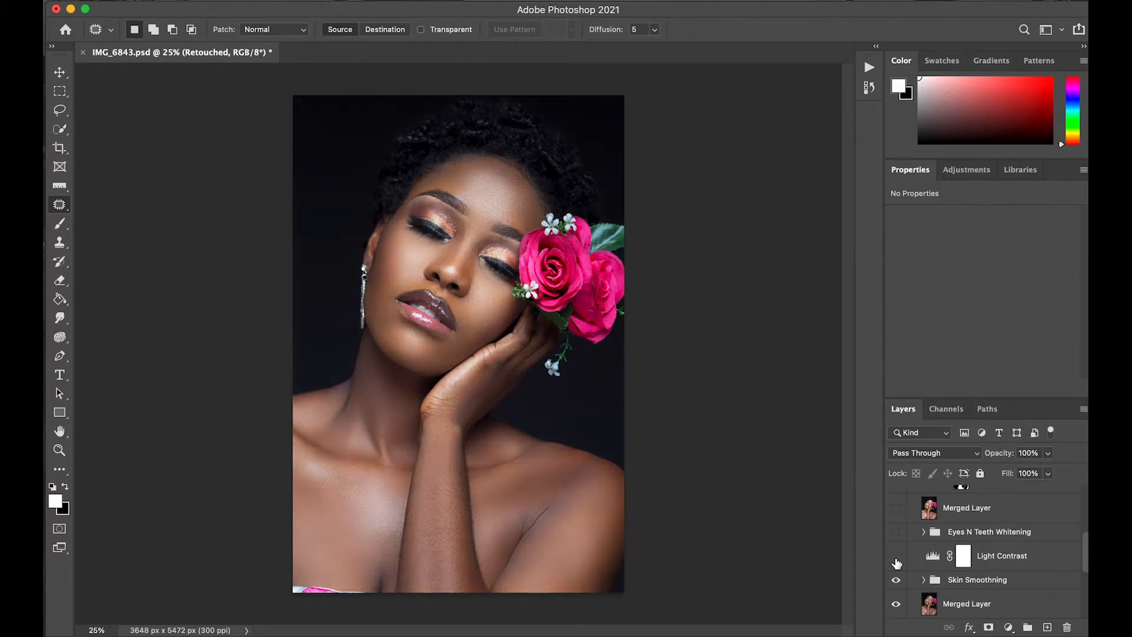
click(895, 557)
click(895, 557)
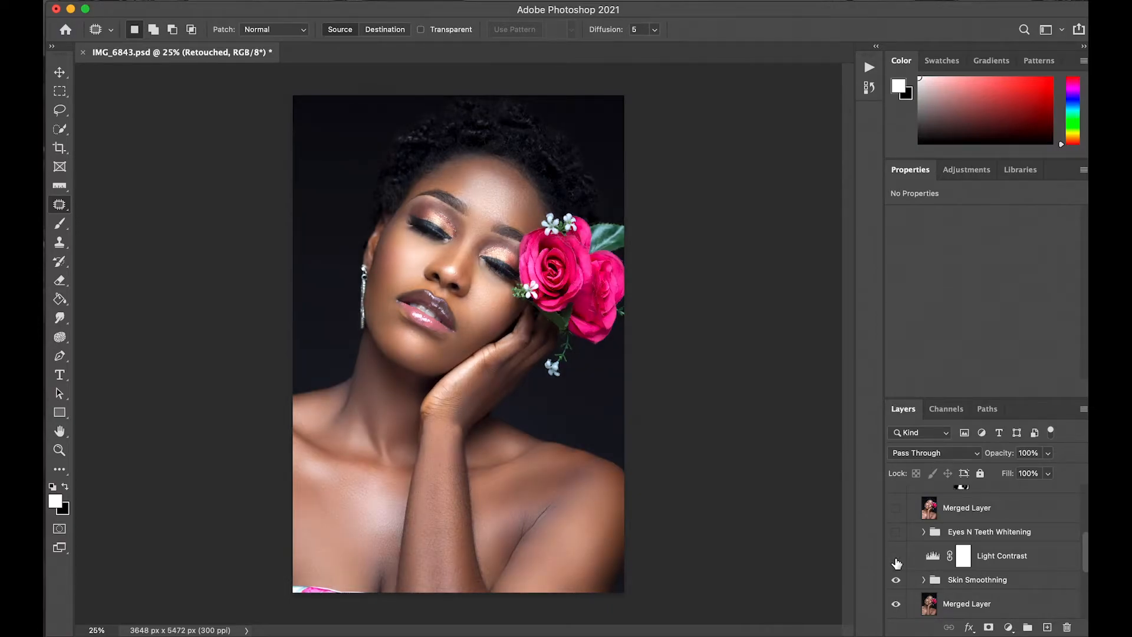
click(895, 557)
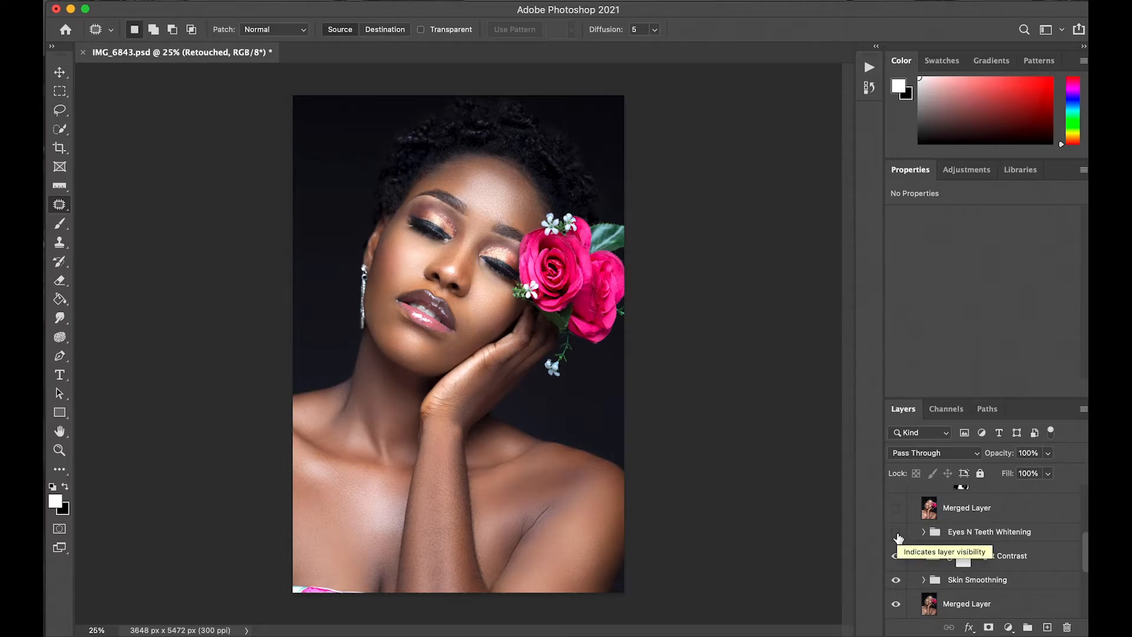
Turn on the Eyes N Teeth Whitening group, toggling its visibility to compare its effect
click(896, 532)
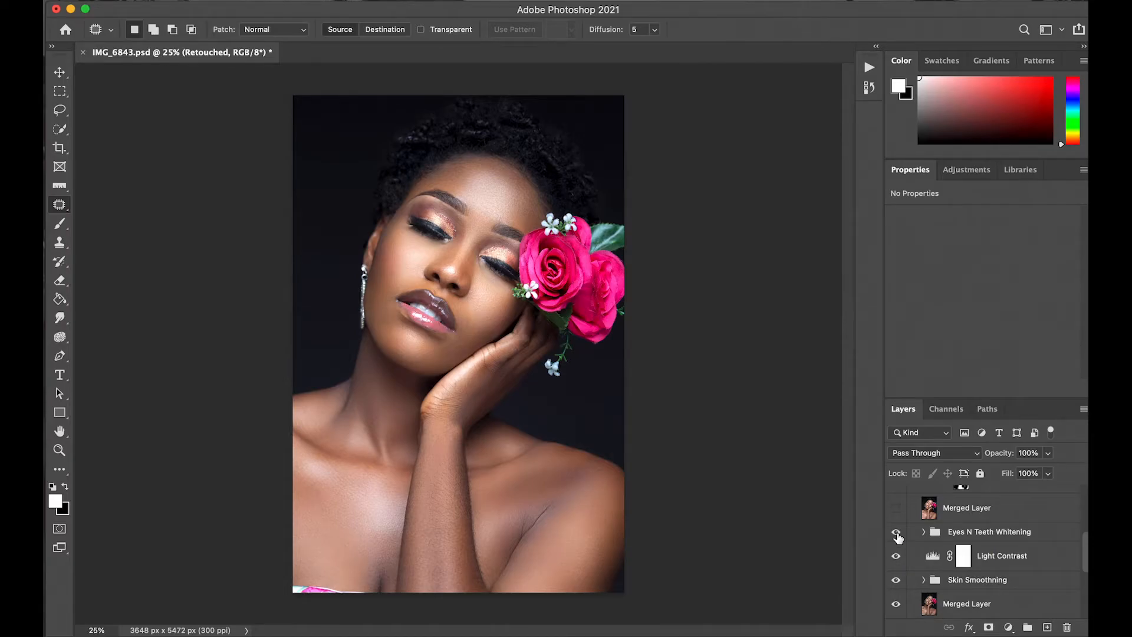
click(897, 534)
click(898, 534)
click(897, 535)
click(897, 536)
click(897, 536)
click(897, 535)
Turn on the Merged Layer above Eyes N Teeth Whitening and the Skin Softening group, toggling the group to compare
scroll(943, 537, up, 2)
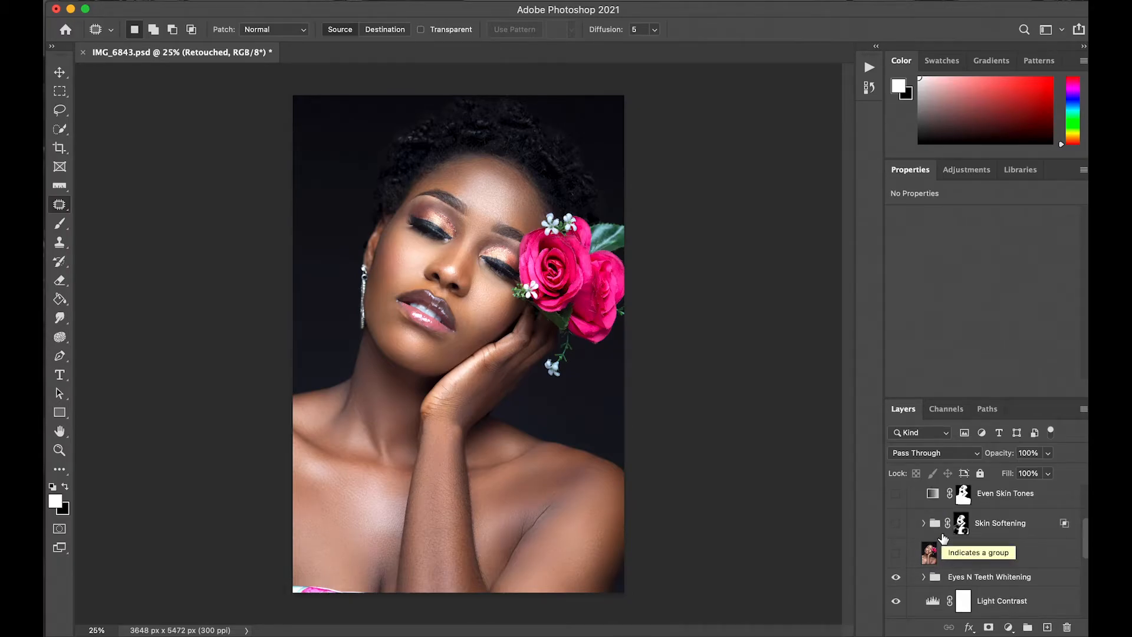
click(896, 557)
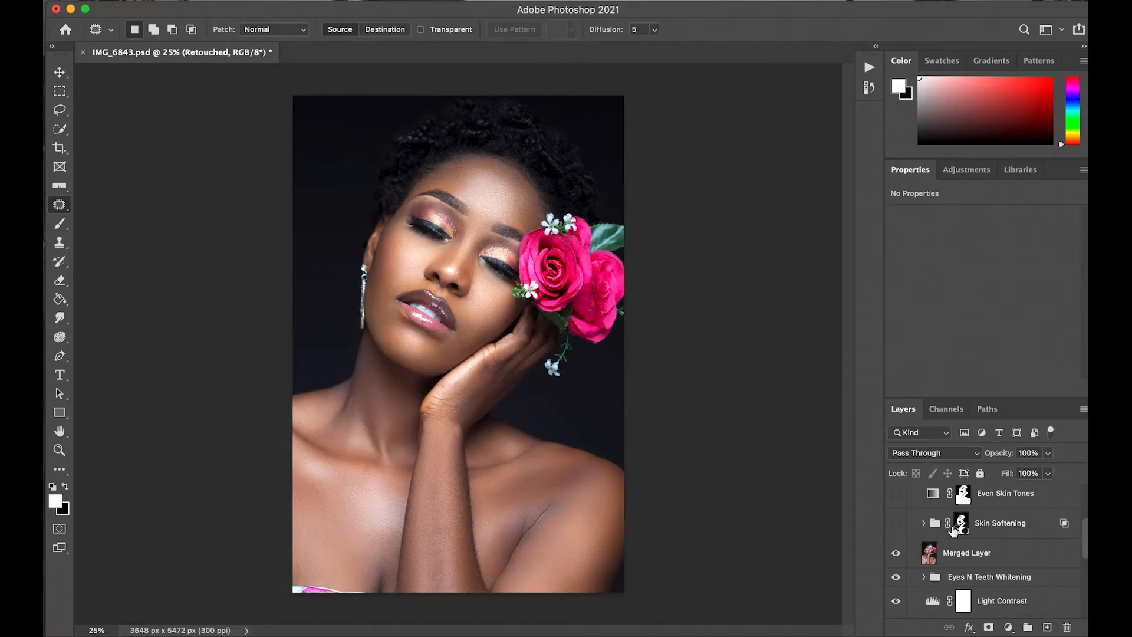
click(896, 524)
click(897, 525)
click(897, 526)
click(897, 526)
click(897, 524)
Select the Skin Softening group's layer mask and compare the image with the group hidden and shown
click(974, 526)
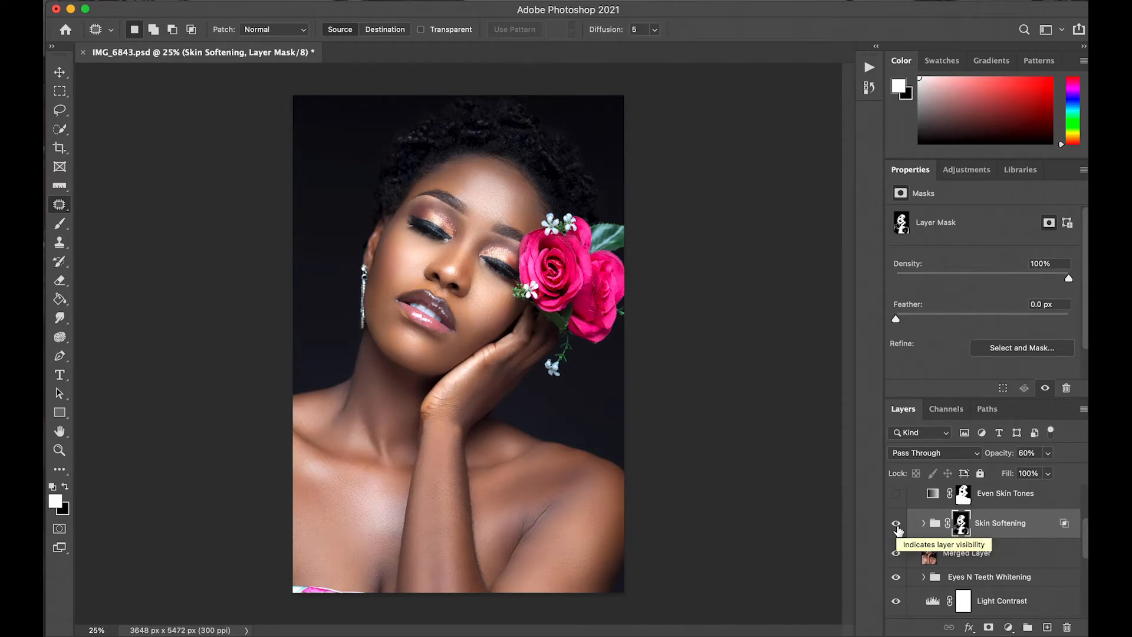
click(896, 523)
click(896, 524)
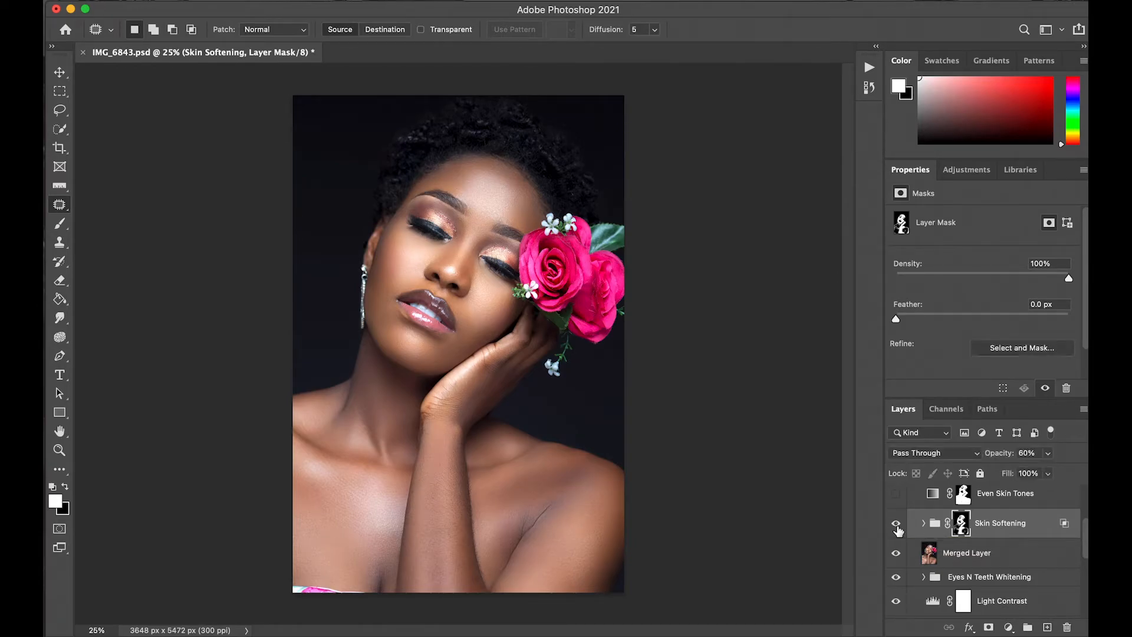
click(896, 525)
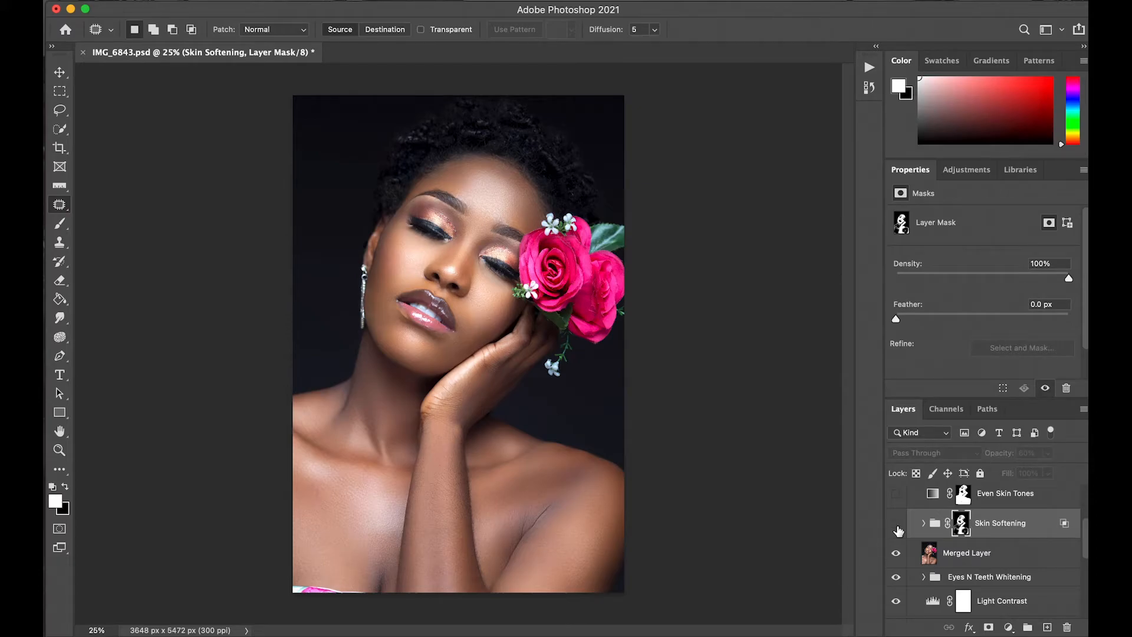
click(896, 524)
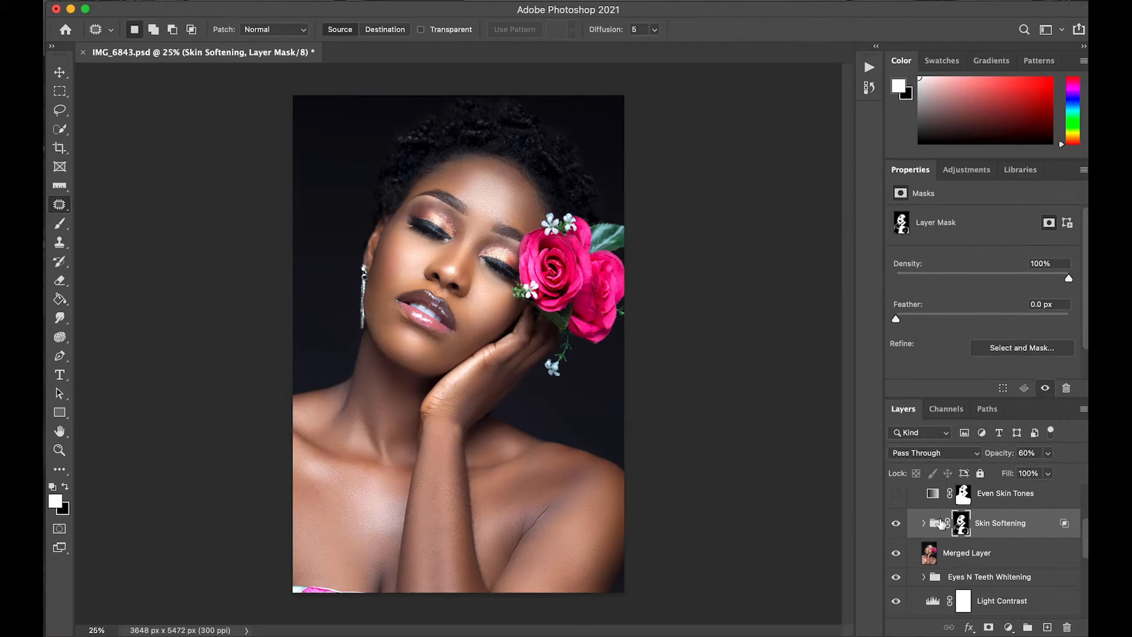
Turn on the Even Skin Tones adjustment layer, toggling its visibility to compare the skin tones
scroll(939, 522, up, 1)
scroll(939, 523, up, 1)
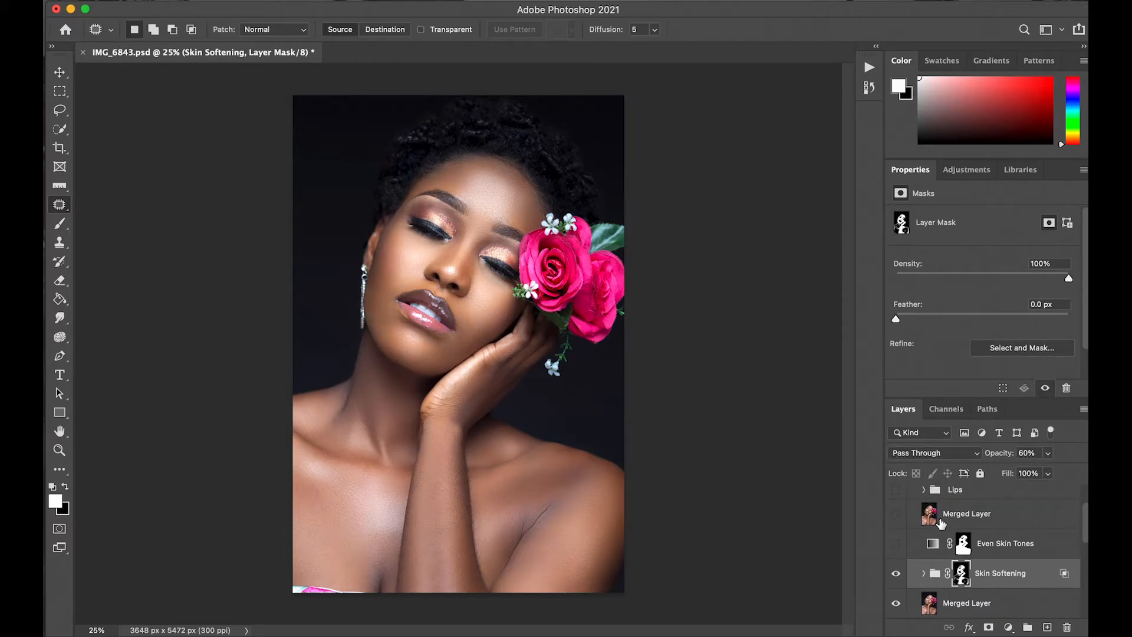
click(895, 544)
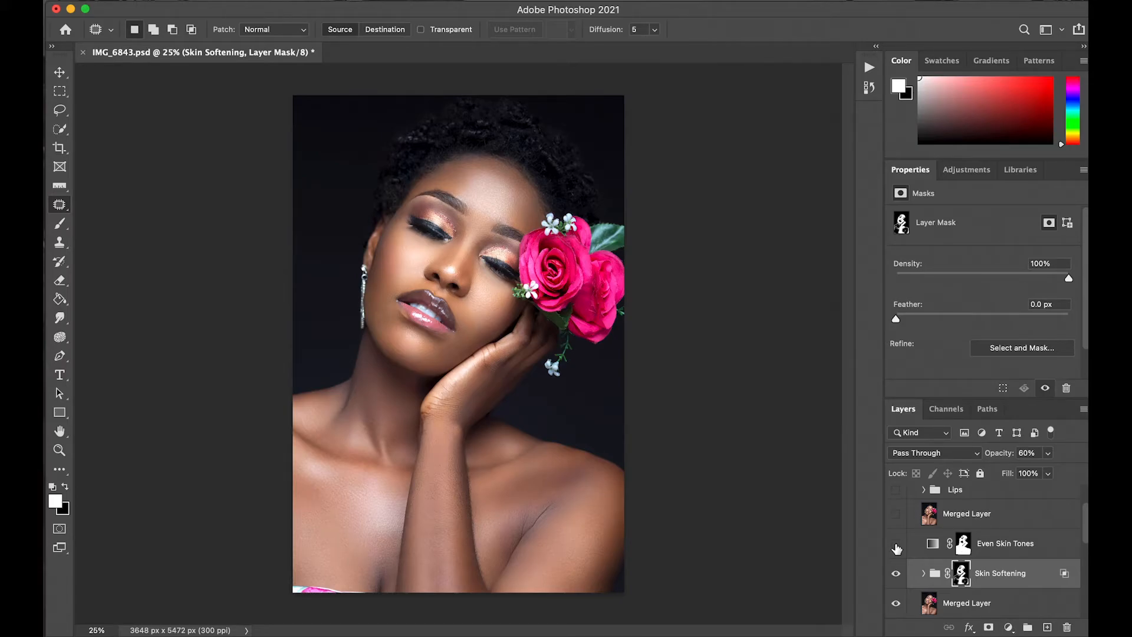
click(896, 545)
click(896, 546)
click(896, 545)
click(896, 546)
click(895, 546)
Turn on the Merged Layer above Even Skin Tones and the Lips group, with the mouth shown close up
scroll(943, 547, up, 2)
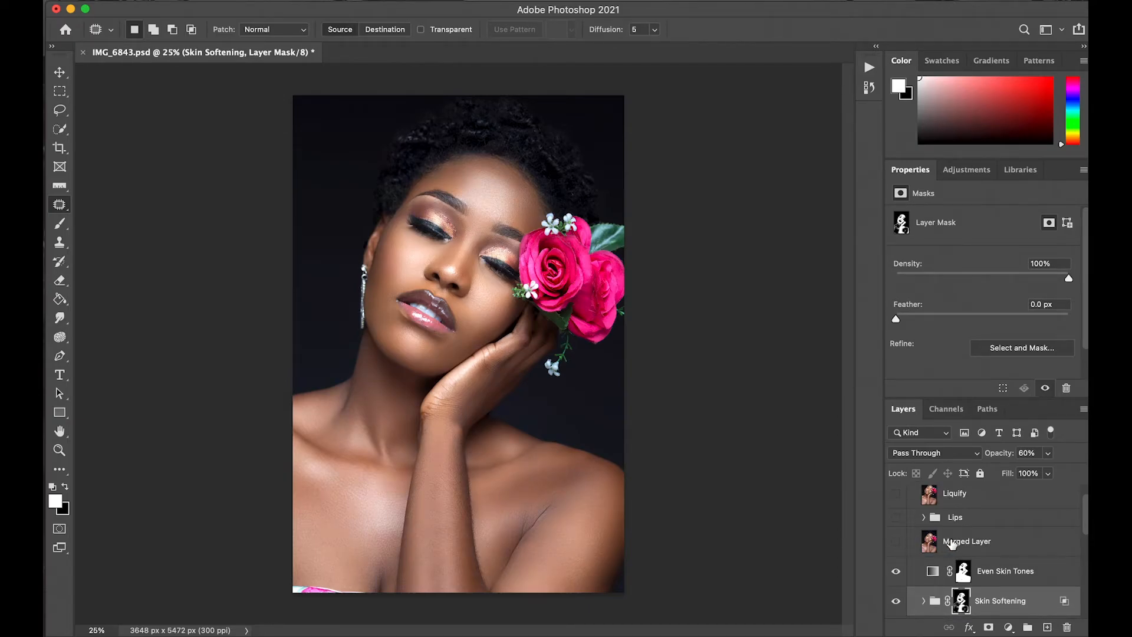
click(897, 545)
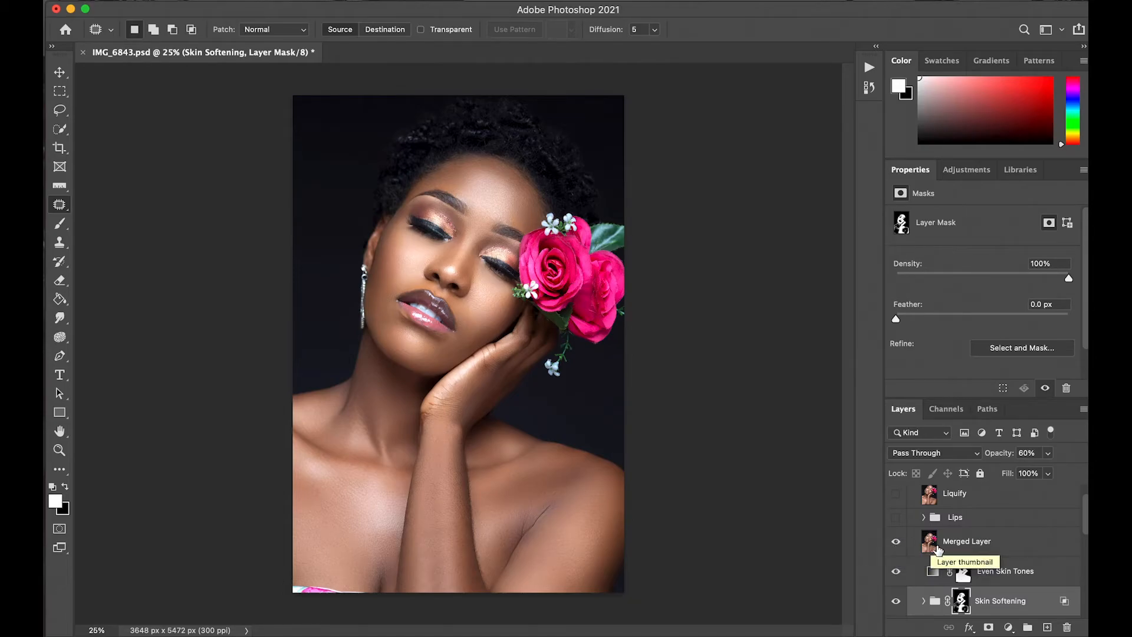
scroll(897, 546, up, 1)
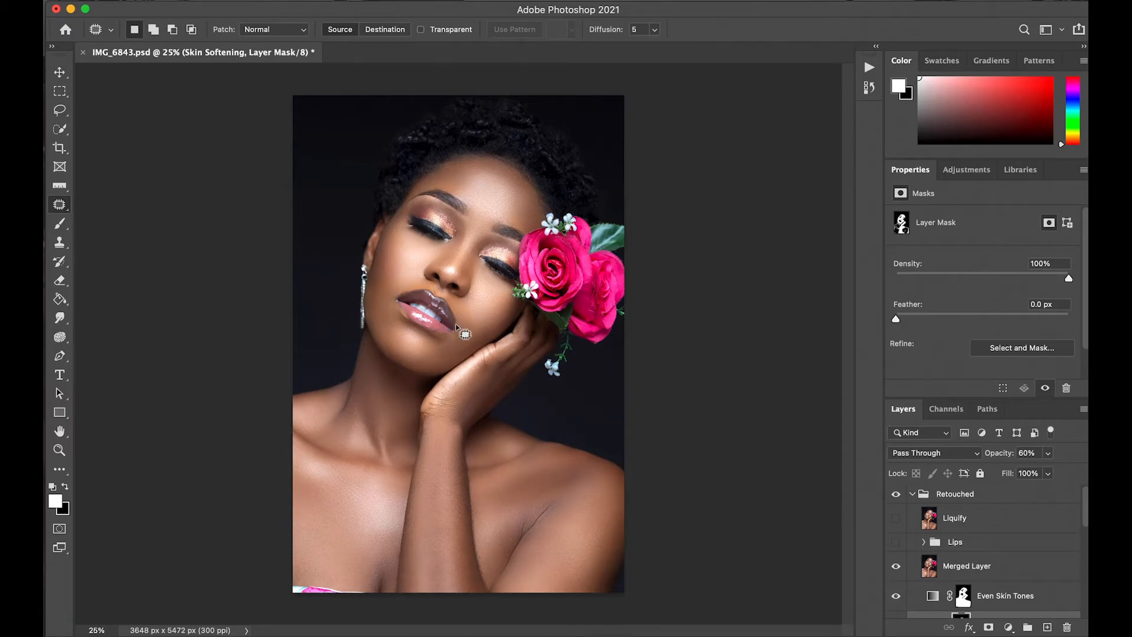
click(60, 450)
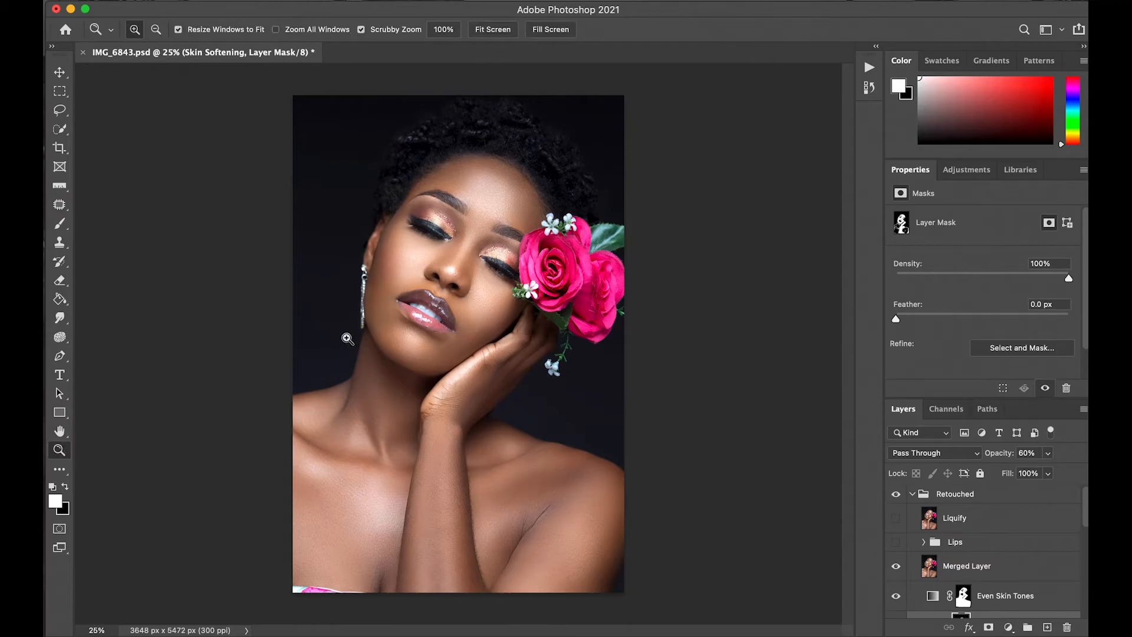
drag(439, 312, 506, 355)
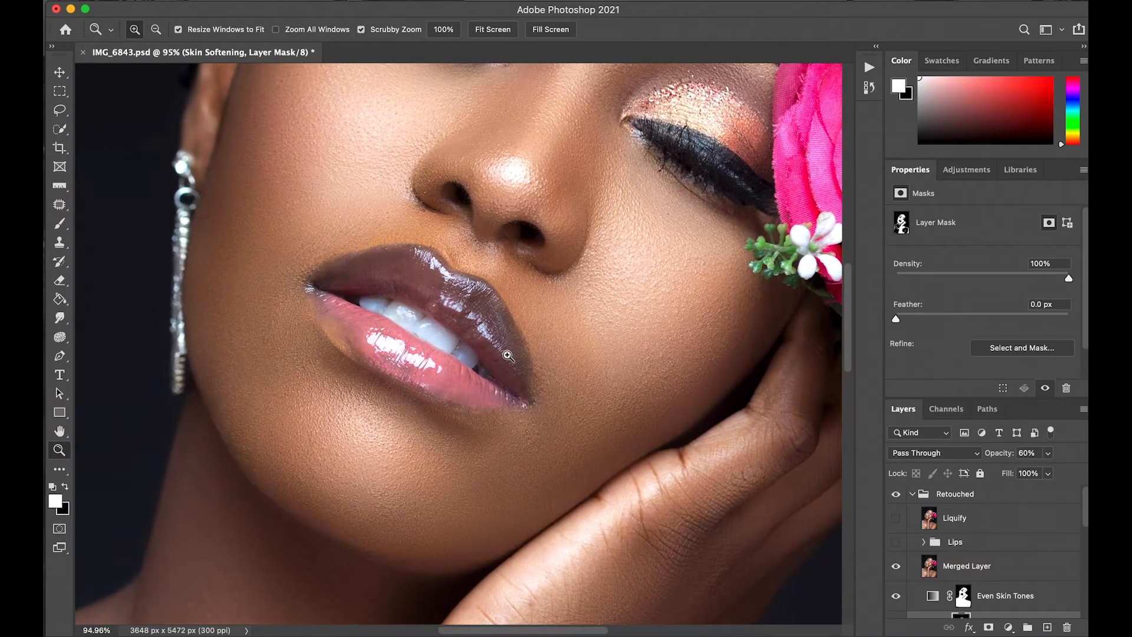
click(895, 542)
Expand the Lips group and select Layer 7 to examine its blend mode and opacity
click(924, 542)
scroll(972, 557, down, 3)
scroll(979, 558, up, 1)
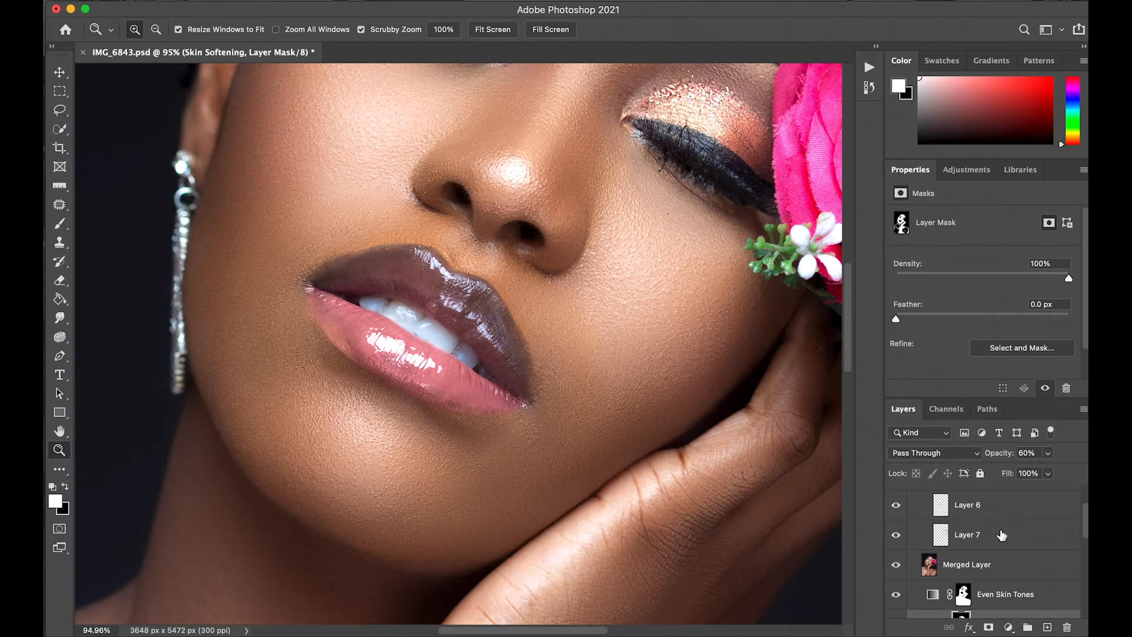
click(978, 534)
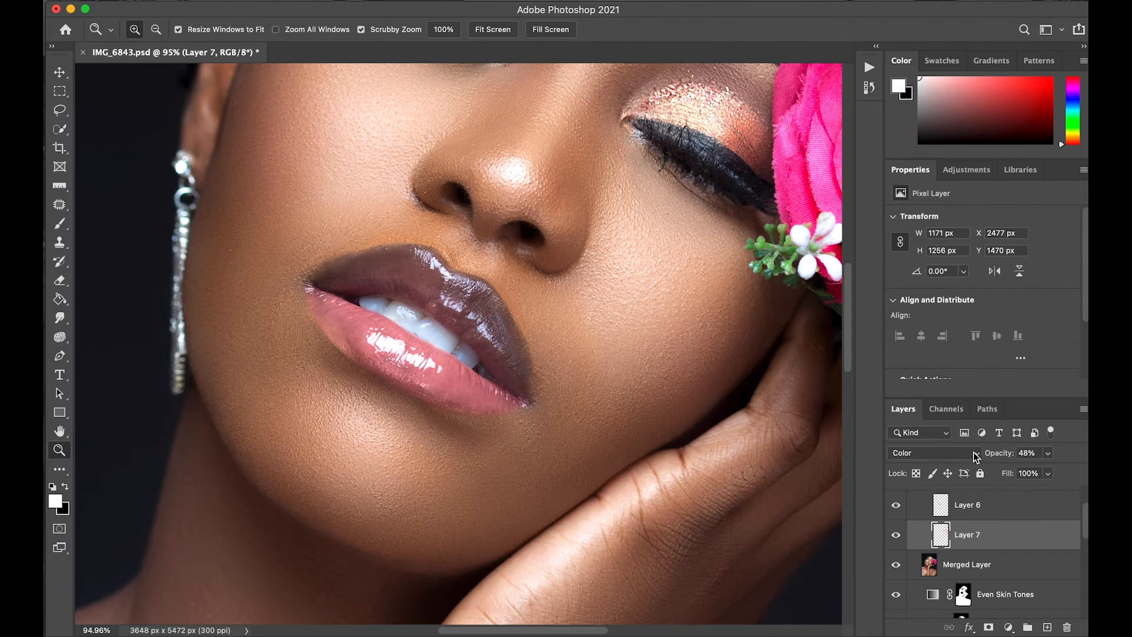
Collapse the Lips group and compare the mouth with the group hidden and shown
scroll(950, 504, up, 2)
click(924, 520)
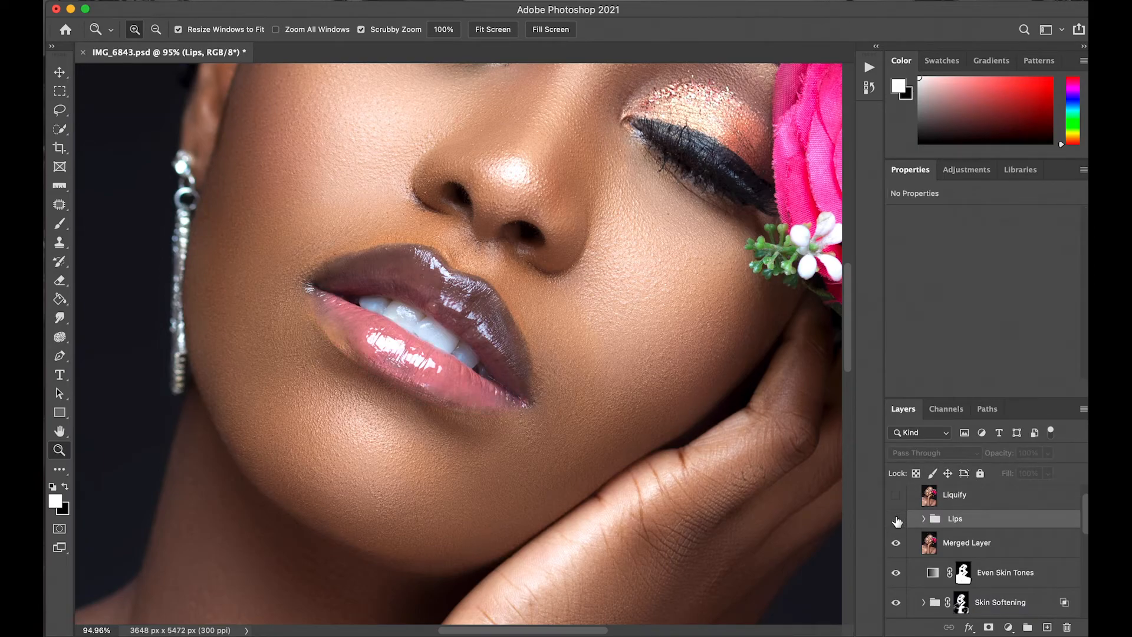
click(896, 520)
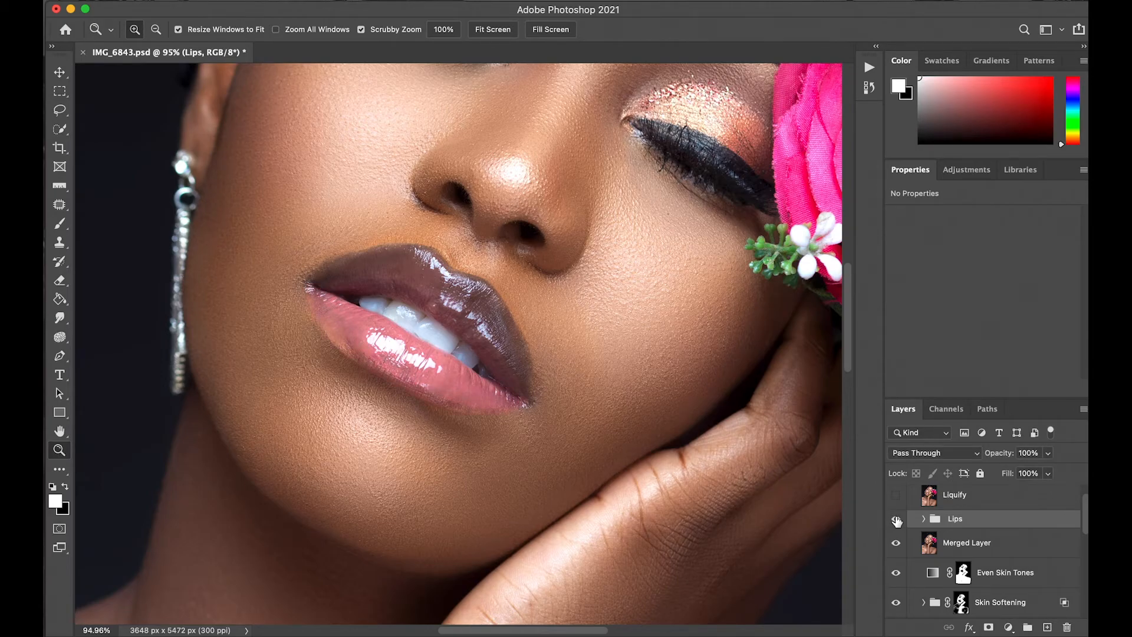
click(897, 520)
click(896, 520)
Turn on the Liquify layer above the Lips group, toggling its visibility to compare the lip shape
scroll(955, 537, up, 1)
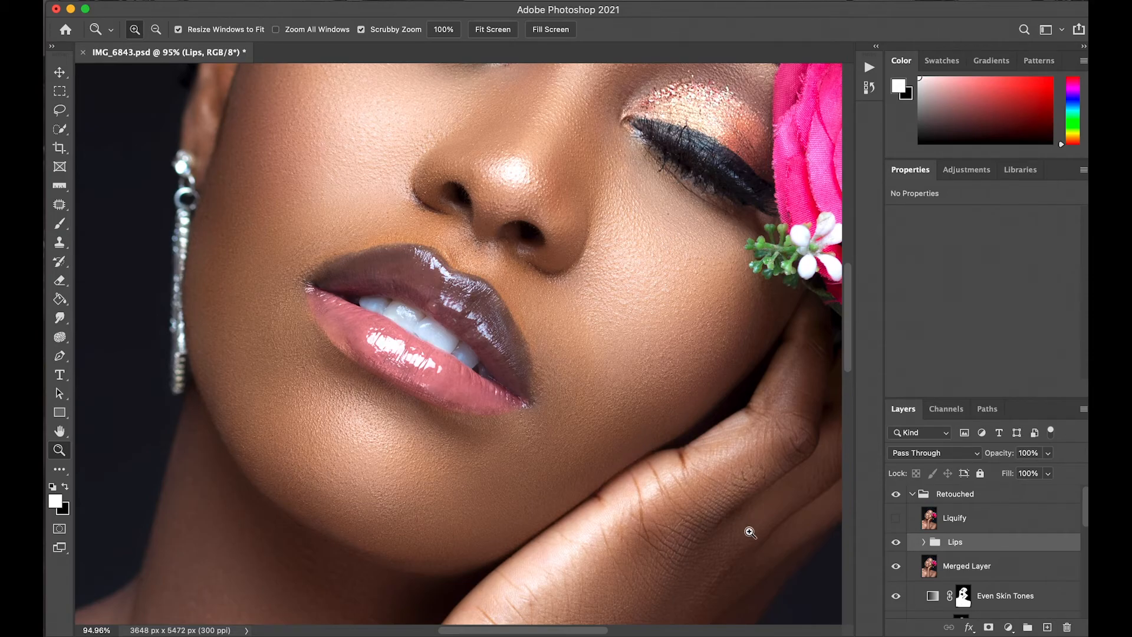
click(896, 521)
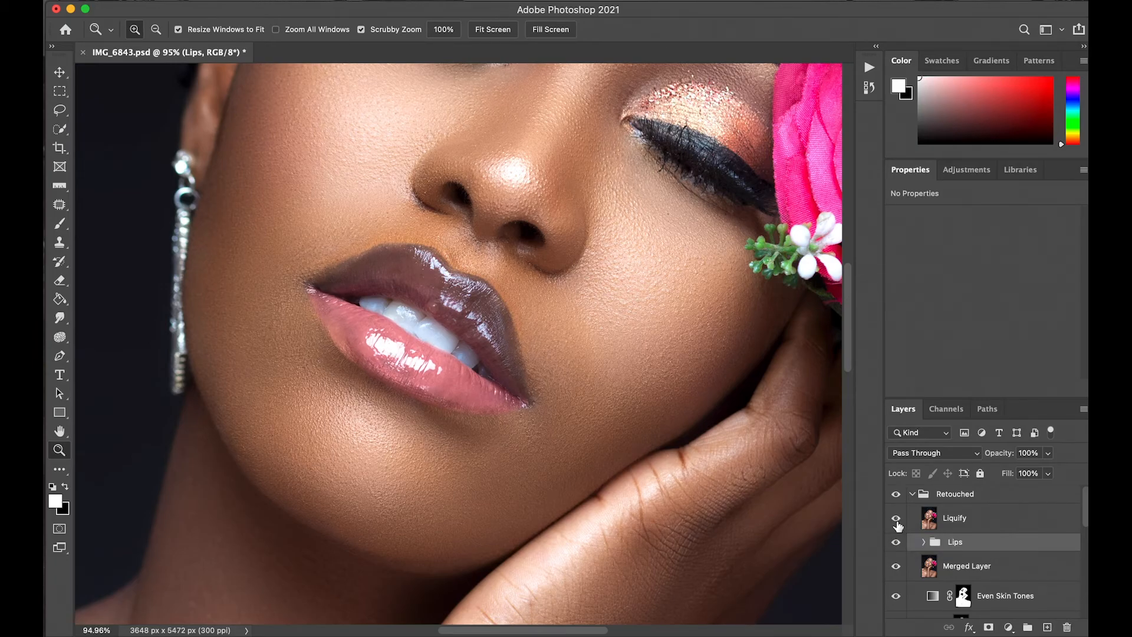
click(896, 521)
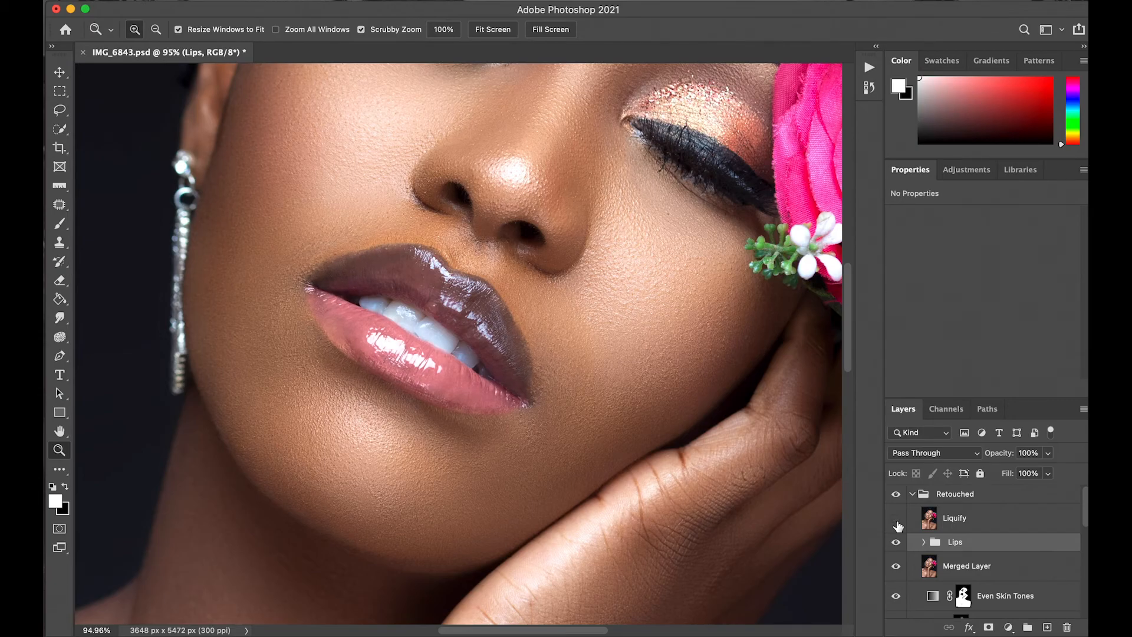
click(897, 522)
click(896, 522)
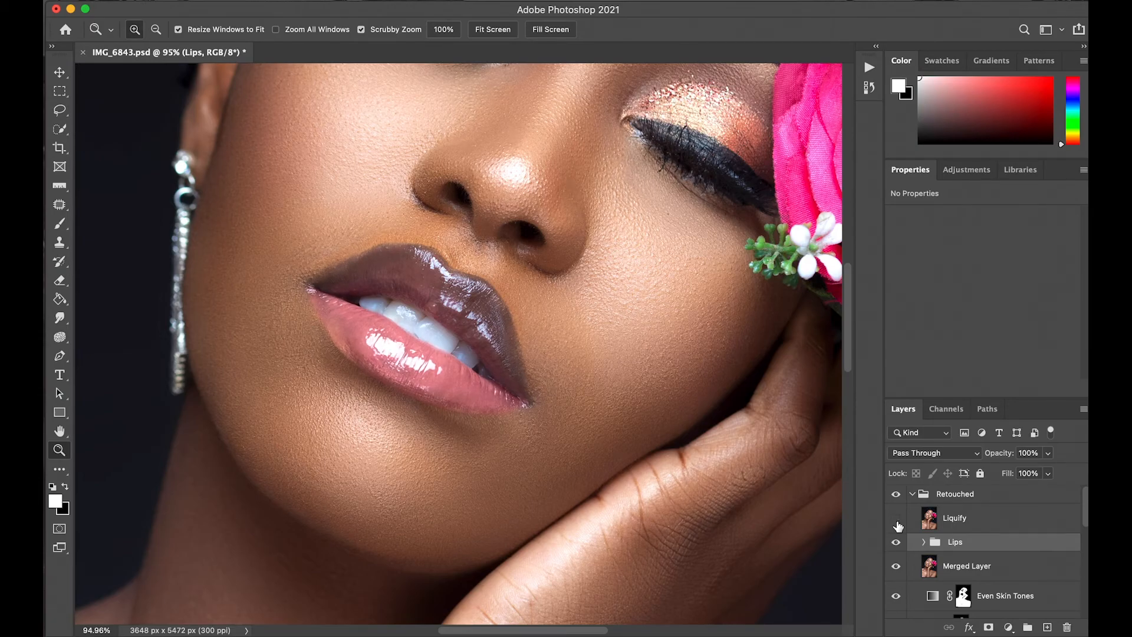
click(897, 522)
click(897, 521)
click(896, 521)
click(896, 521)
click(897, 521)
Collapse the Retouched group and compare the whole portrait before and after by hiding and showing the group
click(490, 27)
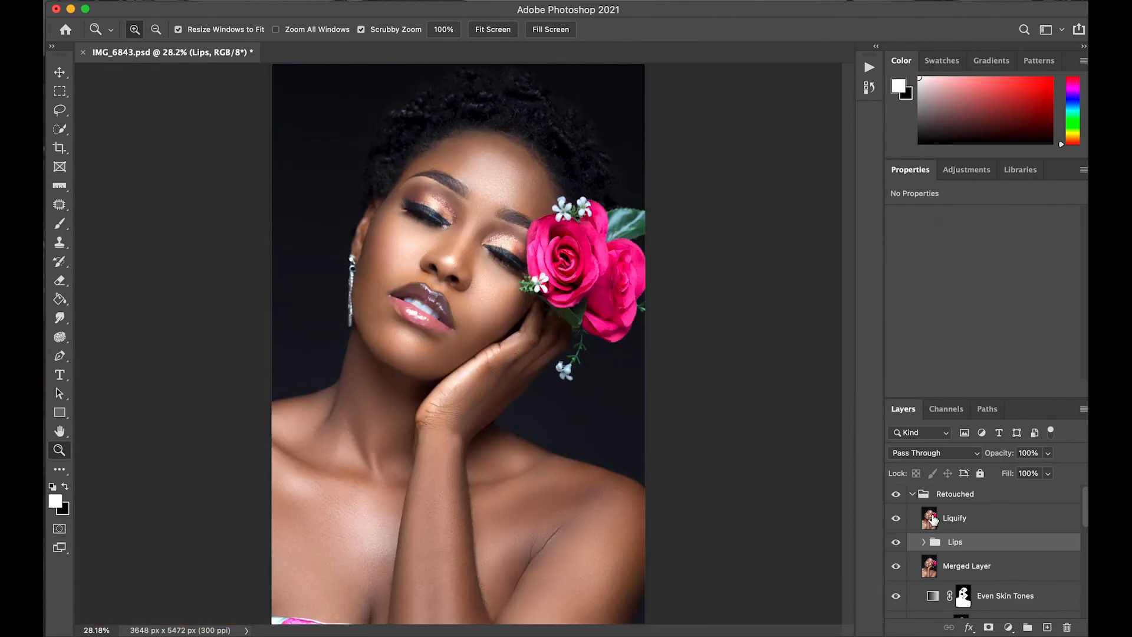
click(911, 495)
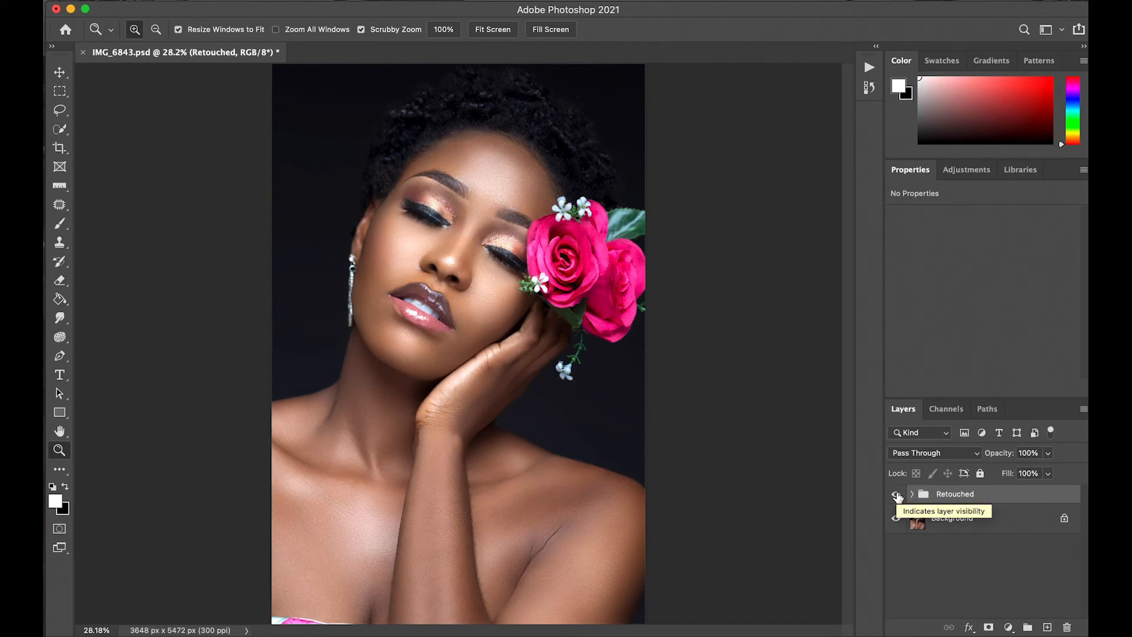
click(896, 495)
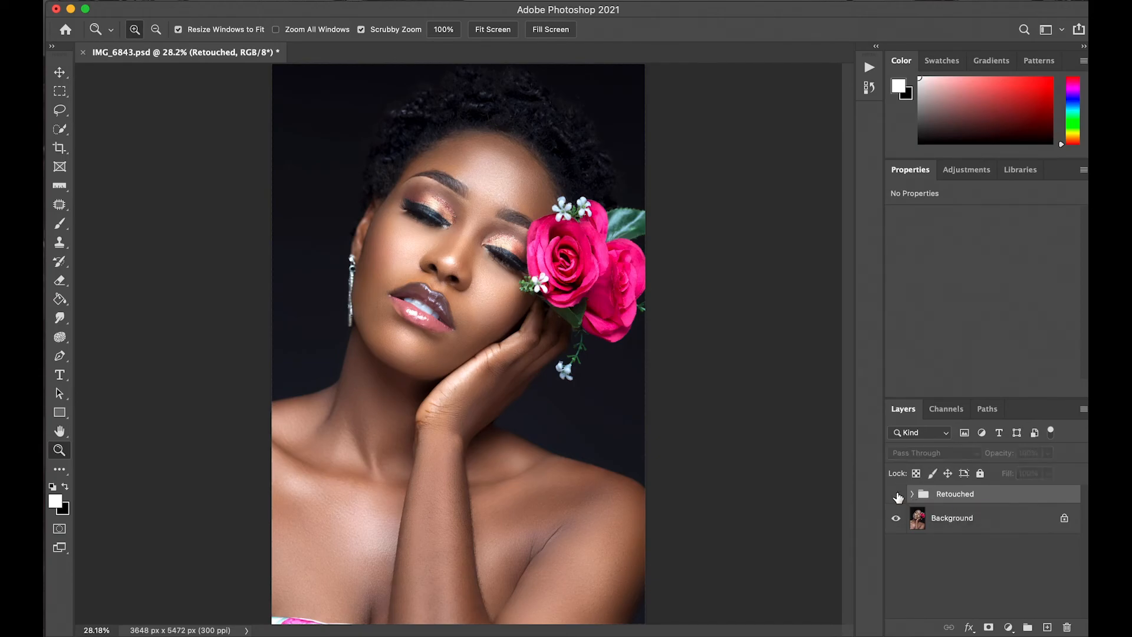
click(896, 495)
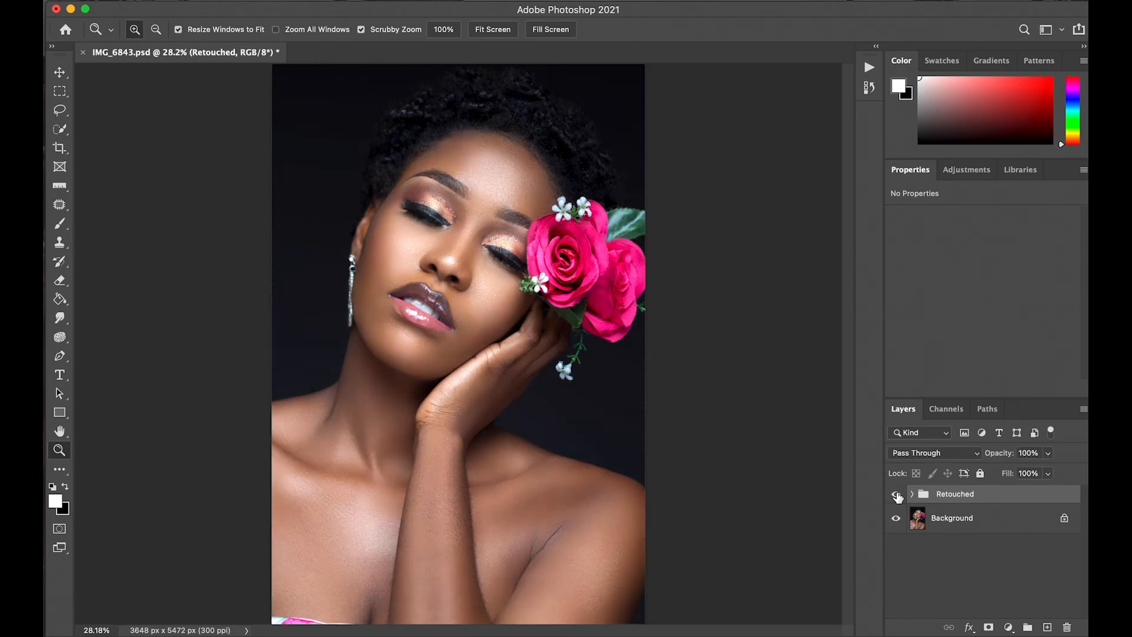
click(896, 495)
click(896, 495)
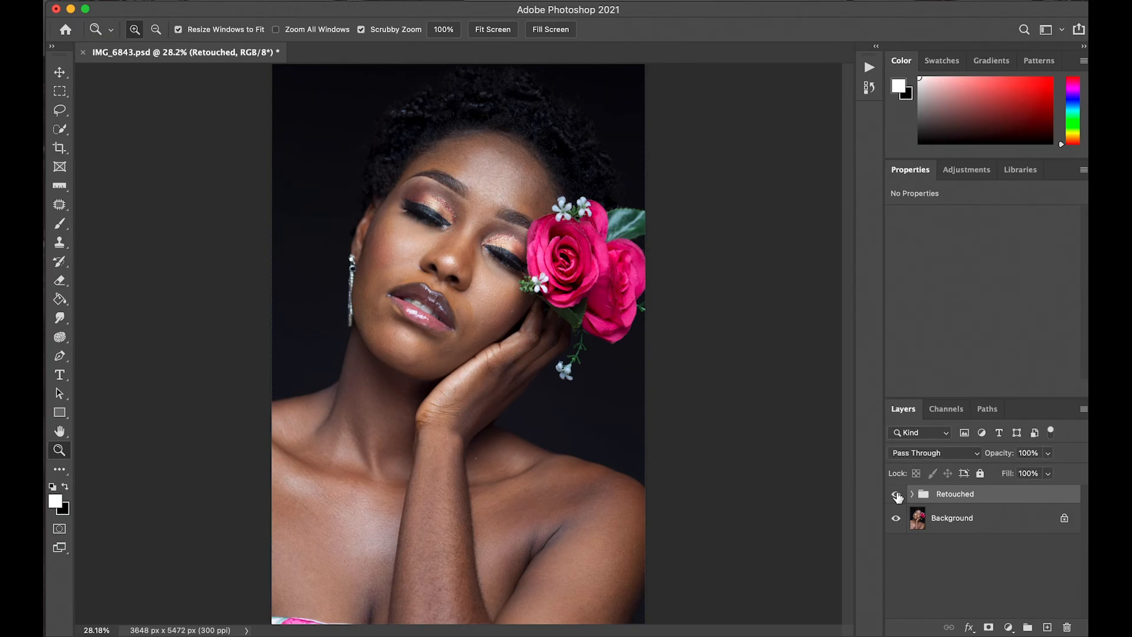